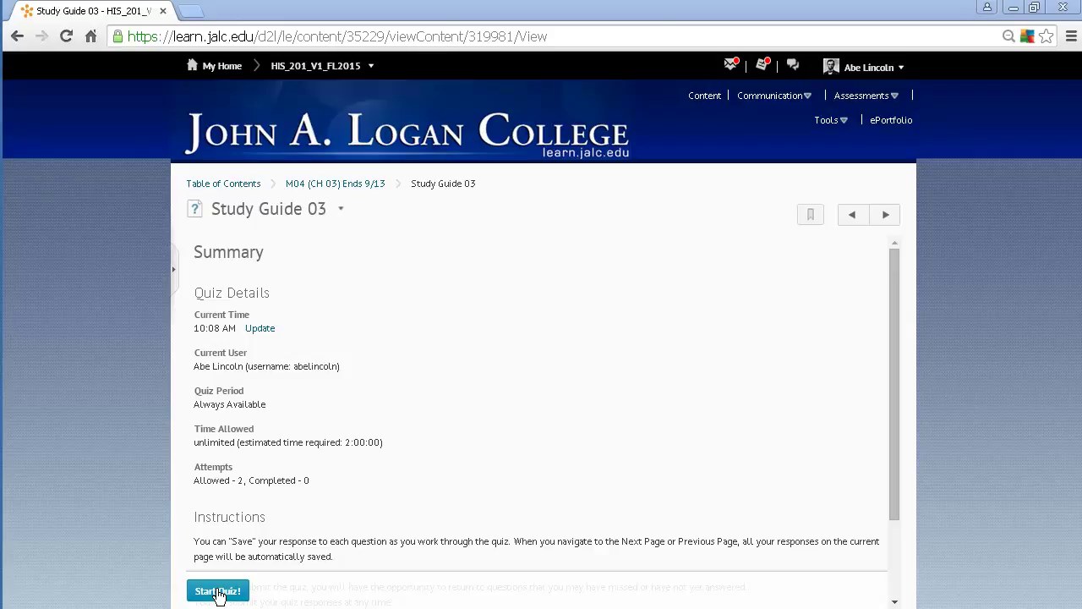
- Start a Study Guide 03 attempt and answer Question 1 with glass beads
left_click(218, 592)
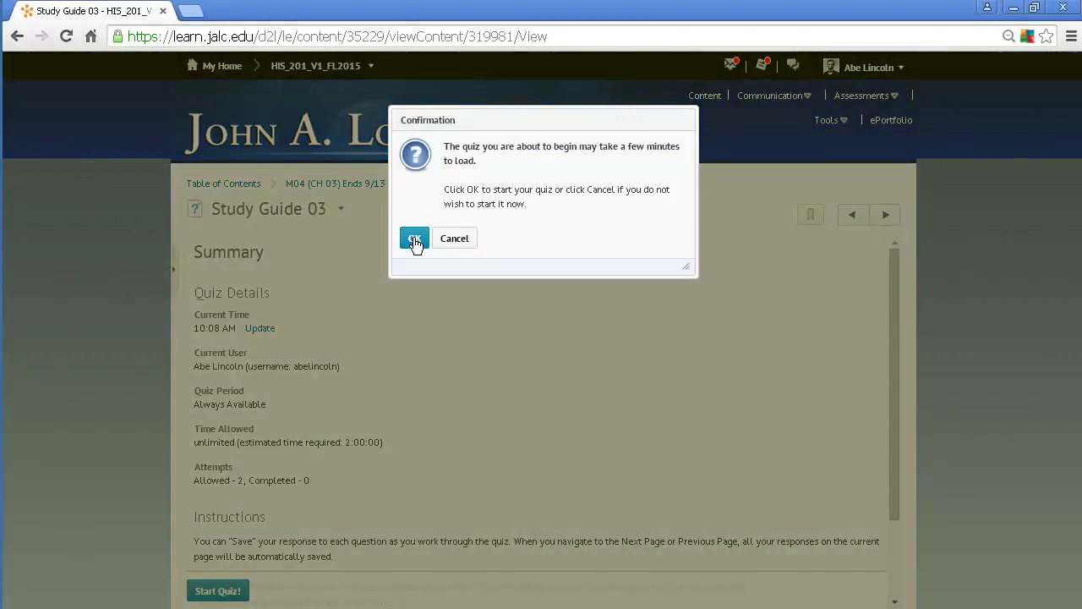
left_click(415, 241)
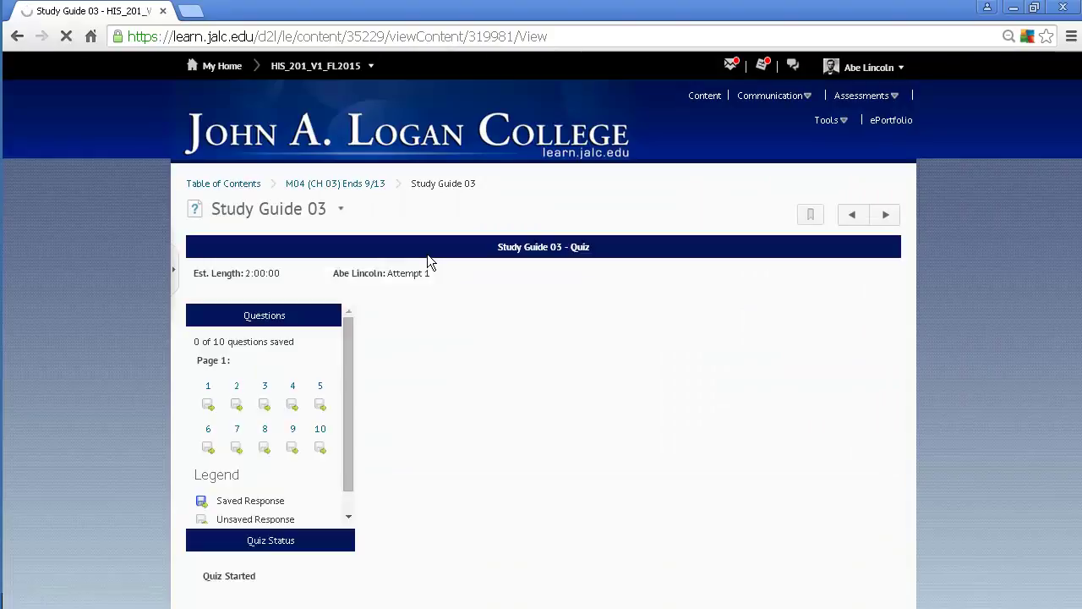
left_click(387, 481)
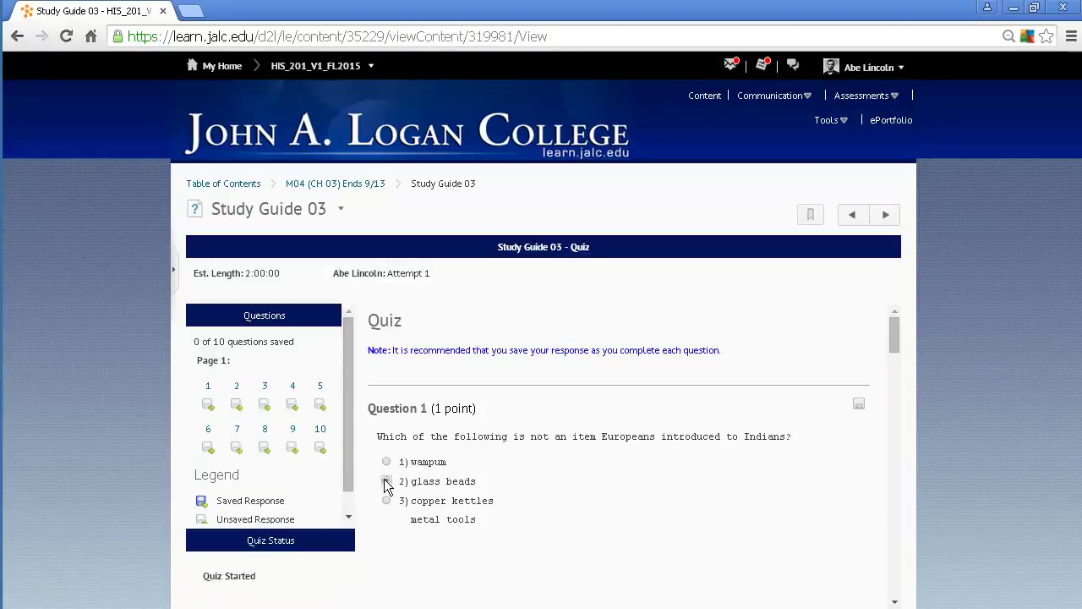
- Answer Questions 2–5: Spanish royalty, the Dutch ship, African slaves wanted better treatment, second option
scroll(423, 481, "down", 2)
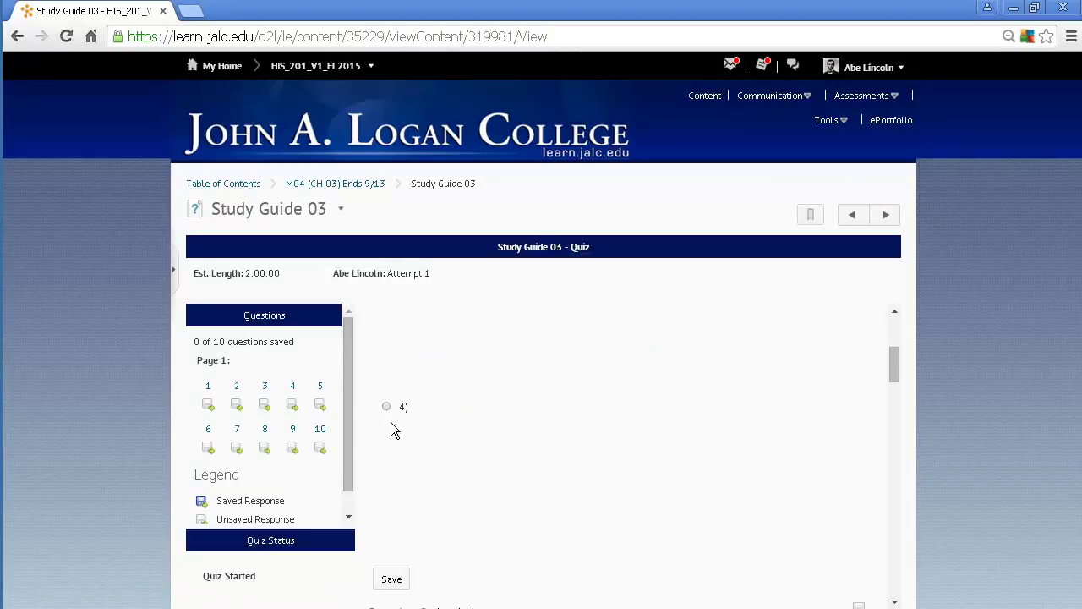
scroll(390, 422, "down", 3)
left_click(386, 366)
scroll(405, 431, "down", 2)
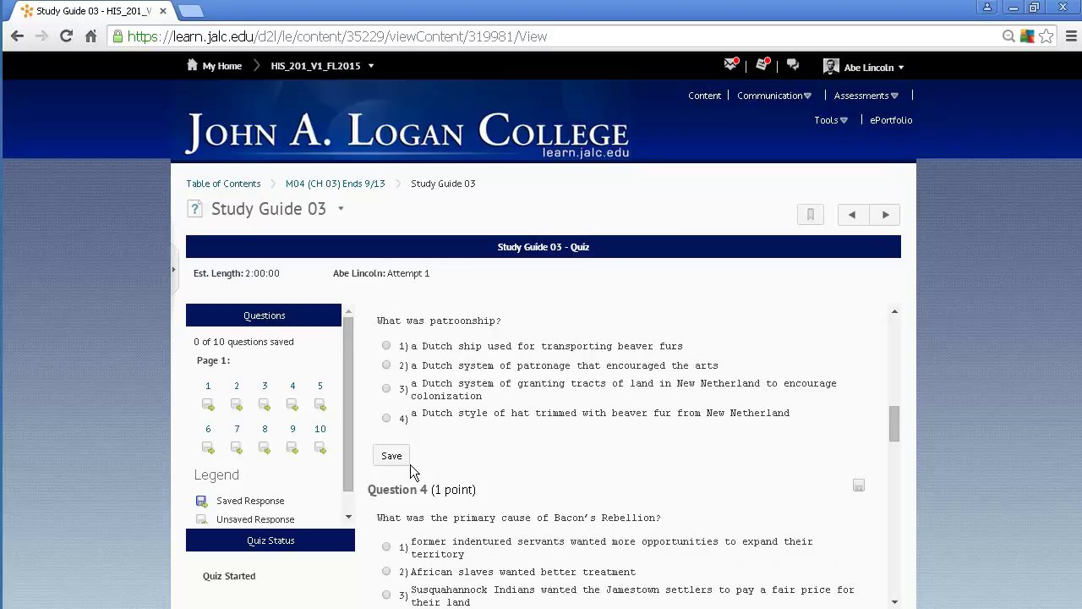
left_click(386, 346)
left_click(386, 571)
scroll(389, 571, "down", 3)
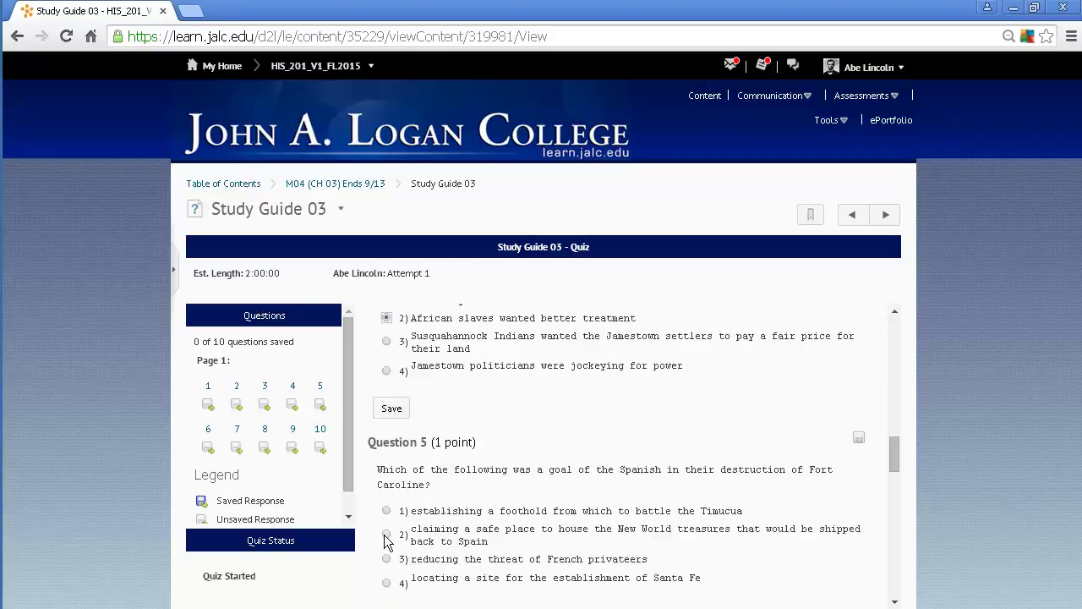
left_click(387, 536)
- Answer Questions 6–10: Jesuits, gold and silver, land route, Anglicans, only men could participate
scroll(385, 536, "down", 1)
scroll(385, 508, "down", 2)
left_click(387, 448)
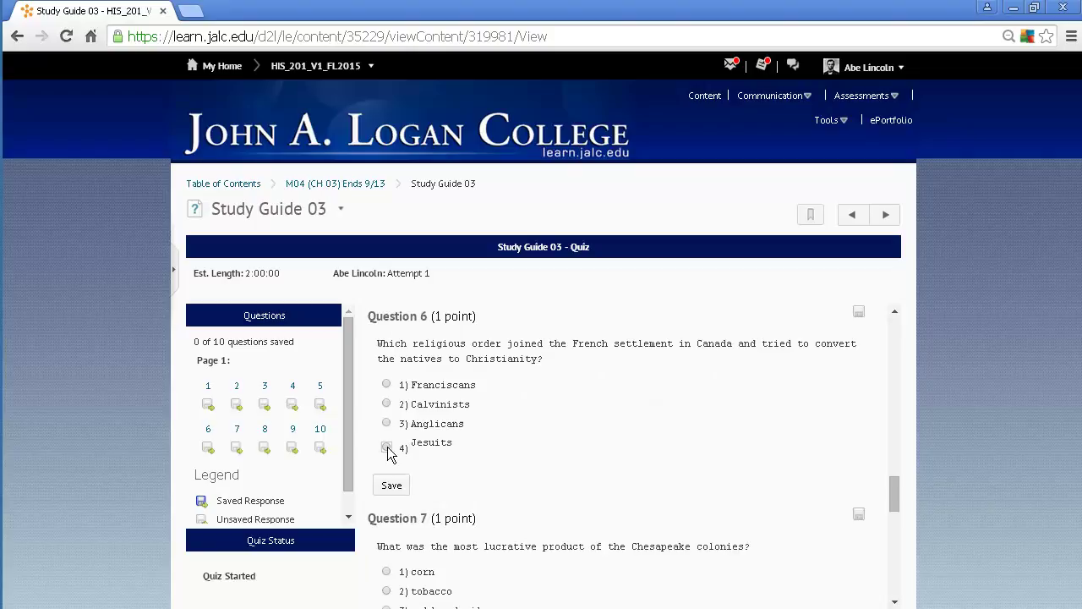
scroll(397, 465, "down", 2)
scroll(406, 456, "down", 1)
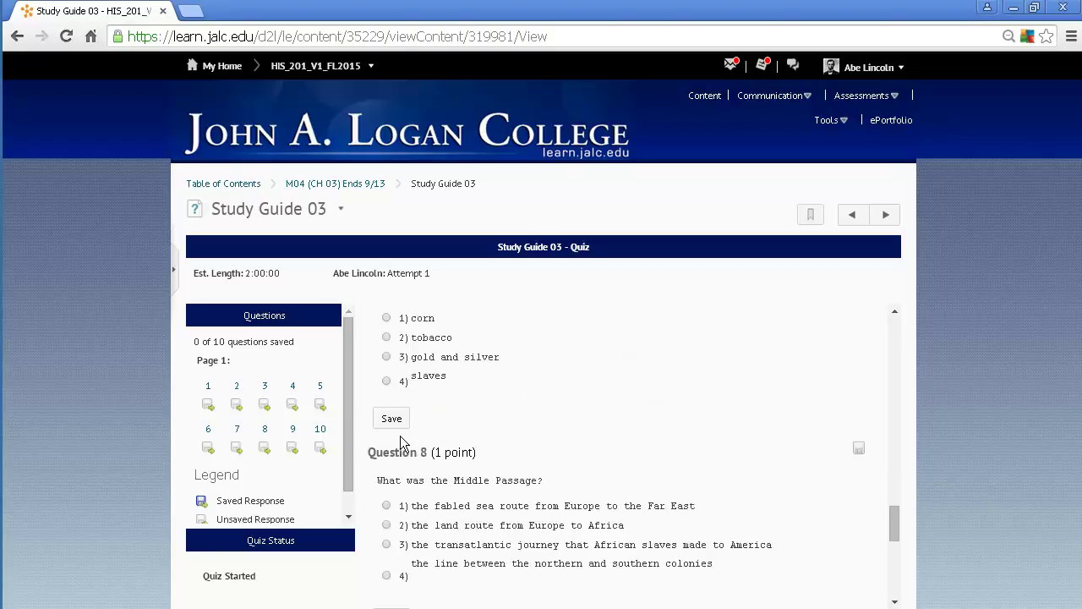
left_click(387, 356)
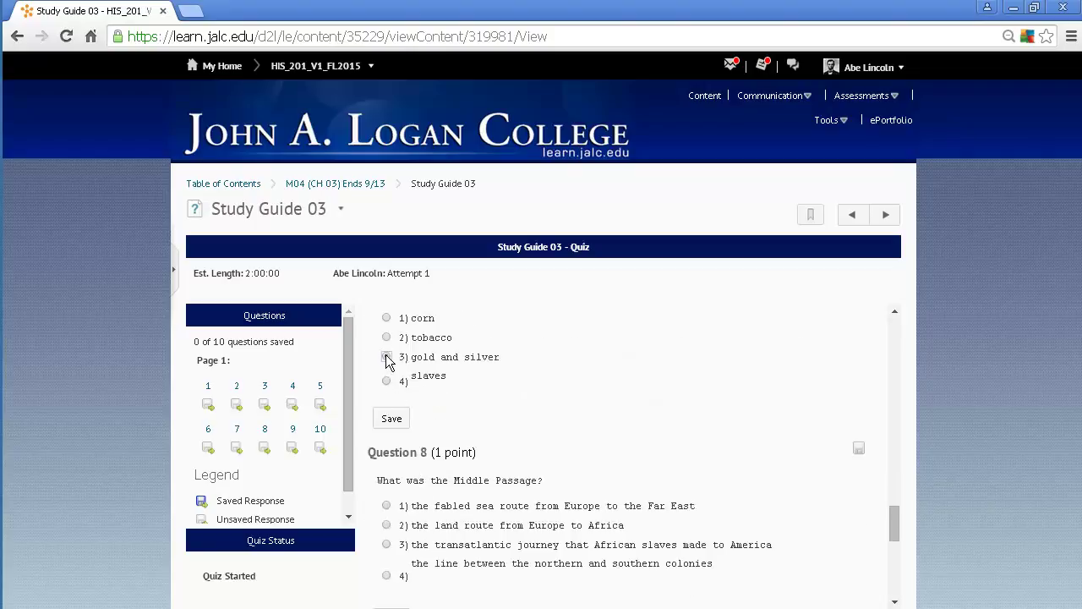
left_click(387, 524)
scroll(389, 529, "down", 1)
scroll(392, 531, "down", 2)
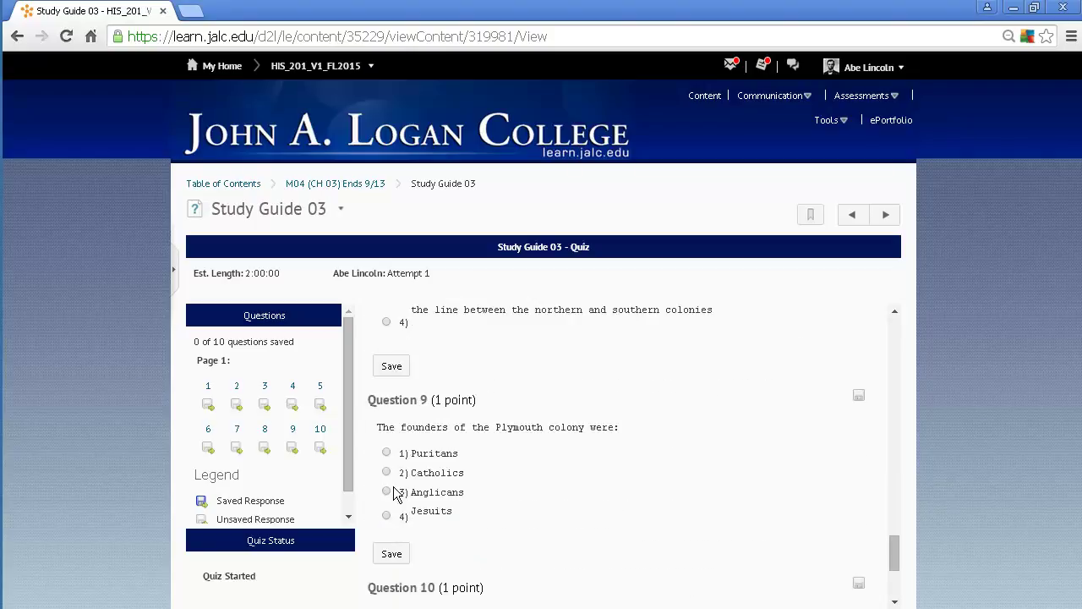
left_click(386, 491)
scroll(410, 504, "down", 2)
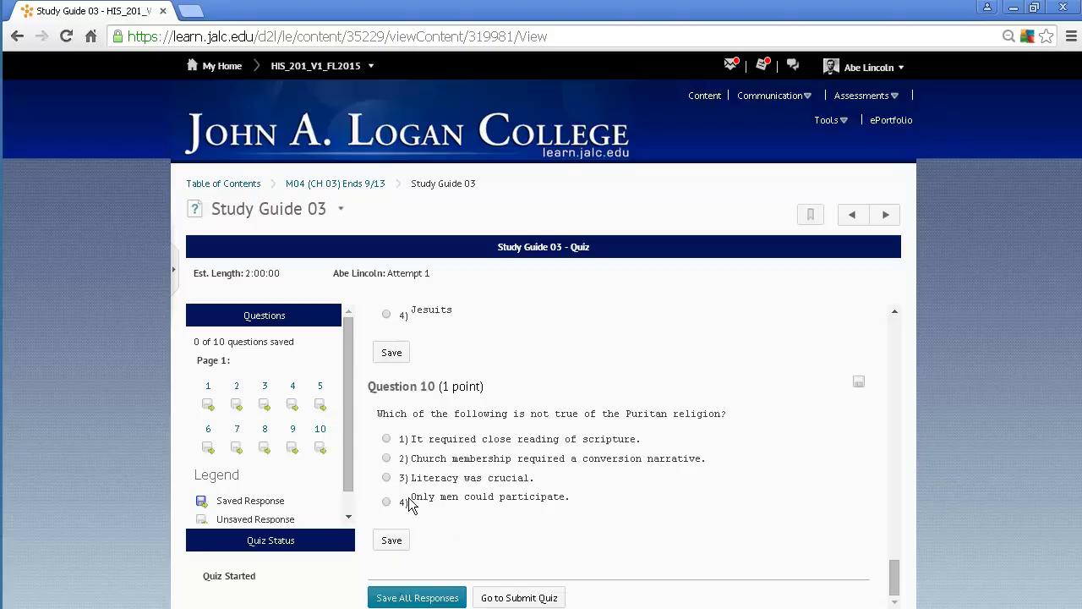
left_click(387, 502)
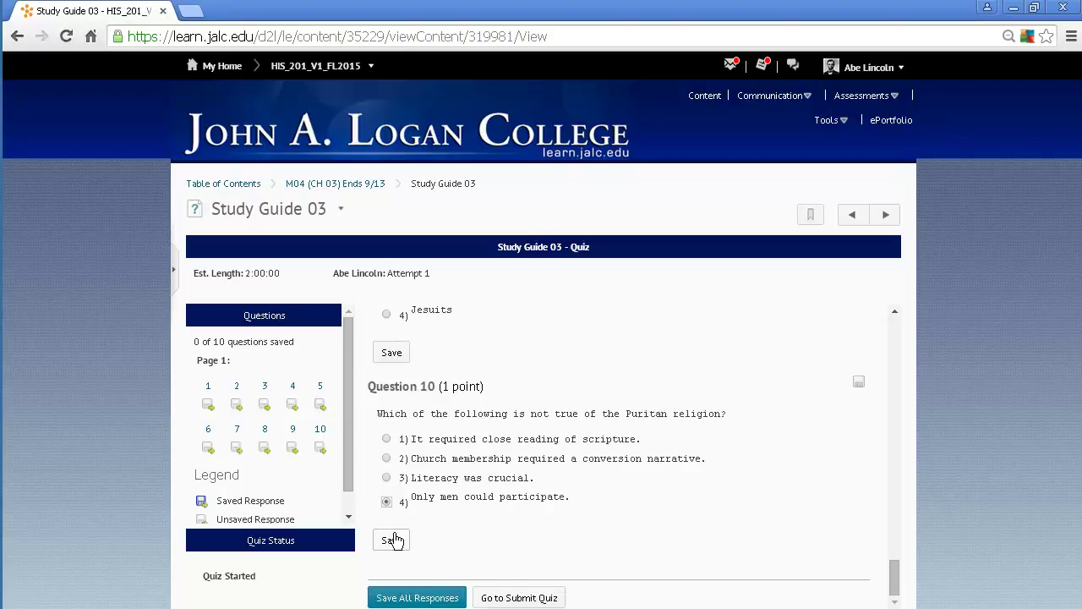
- Save all ten responses, then submit Study Guide 03 for grading and confirm the submission
left_click(422, 596)
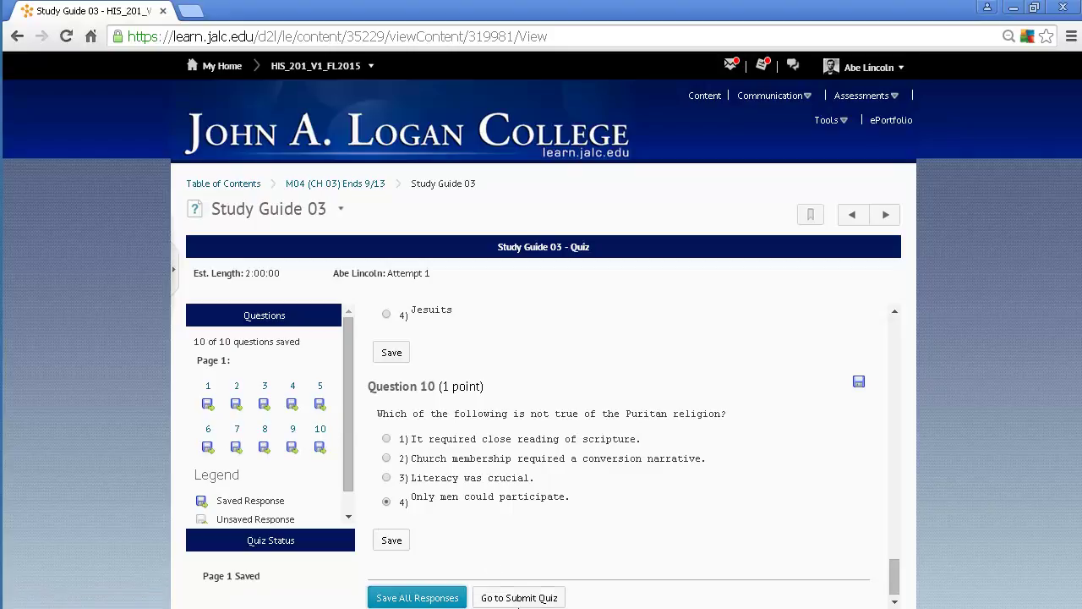
left_click(510, 600)
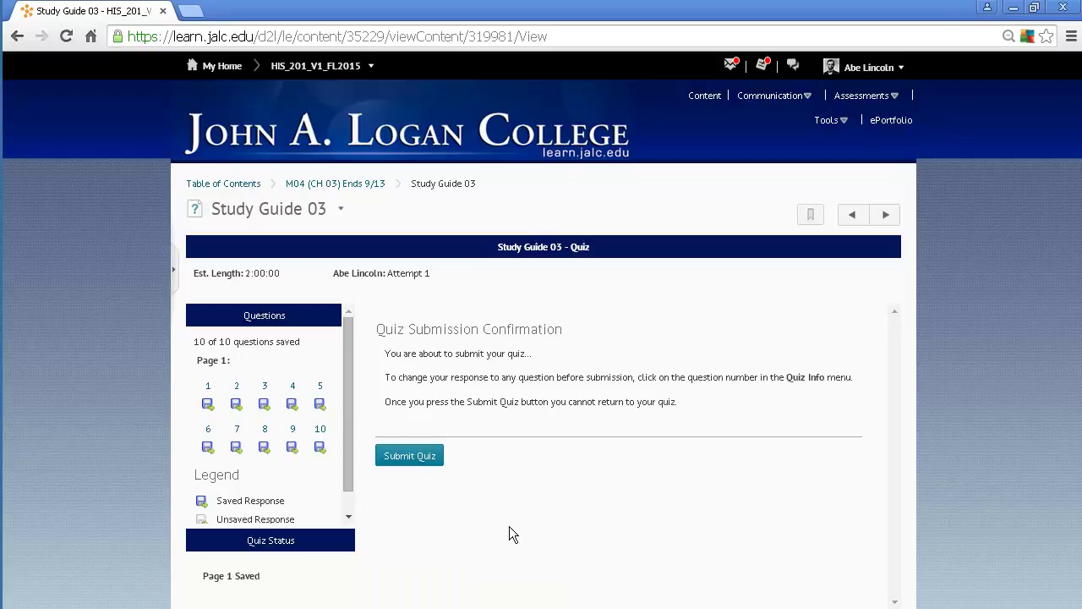
left_click(396, 456)
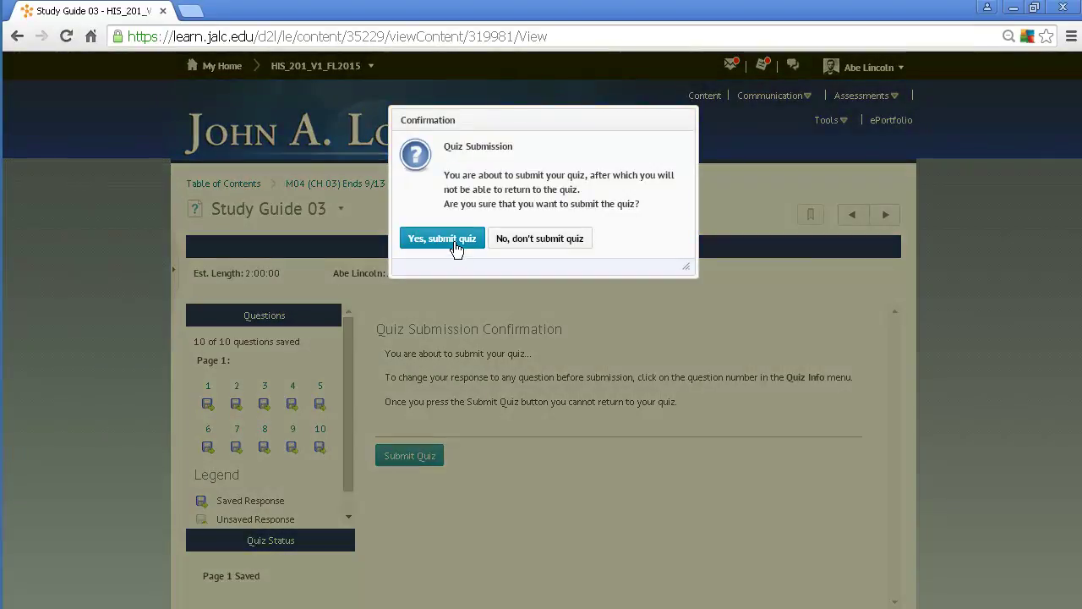
left_click(453, 239)
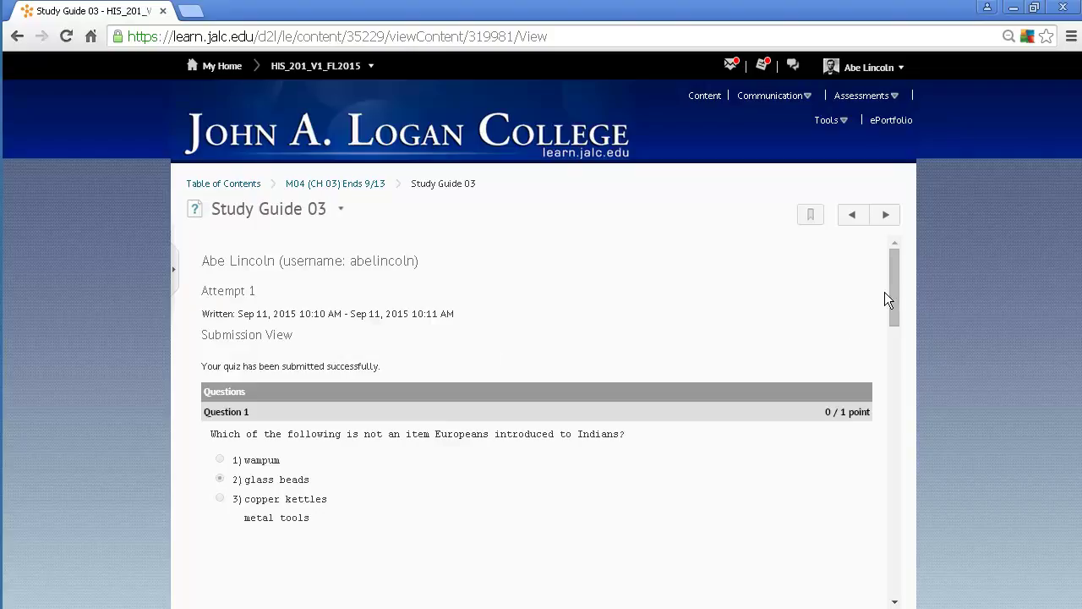
- Scroll through the submission view down to Questions 8 and 9, each scored 0/1
left_click_drag(892, 286, 892, 312)
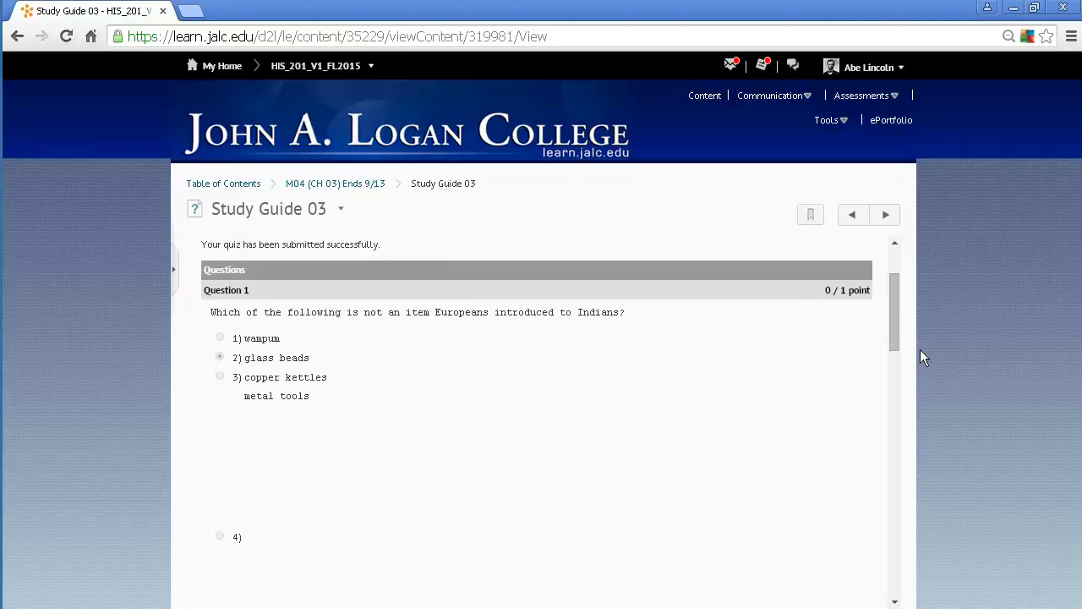
left_click_drag(892, 313, 892, 400)
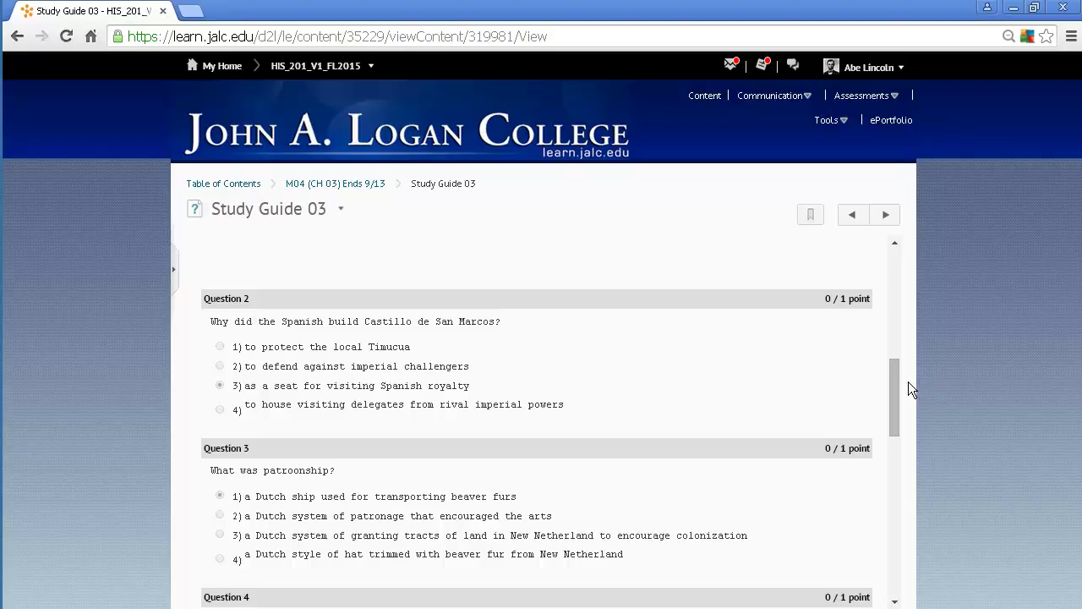
left_click_drag(894, 382, 903, 573)
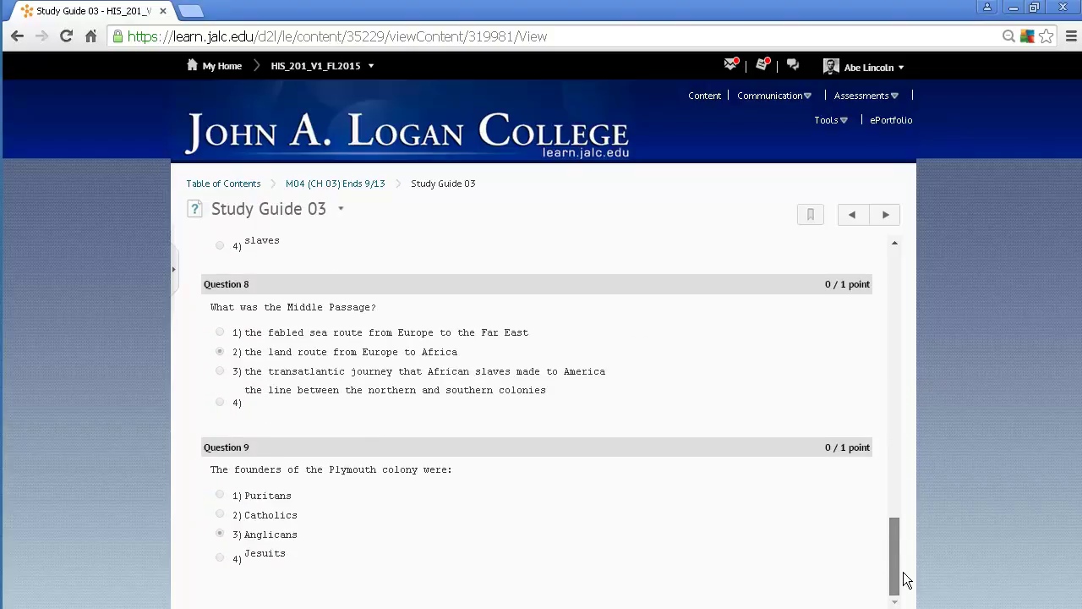
left_click_drag(902, 580, 888, 272)
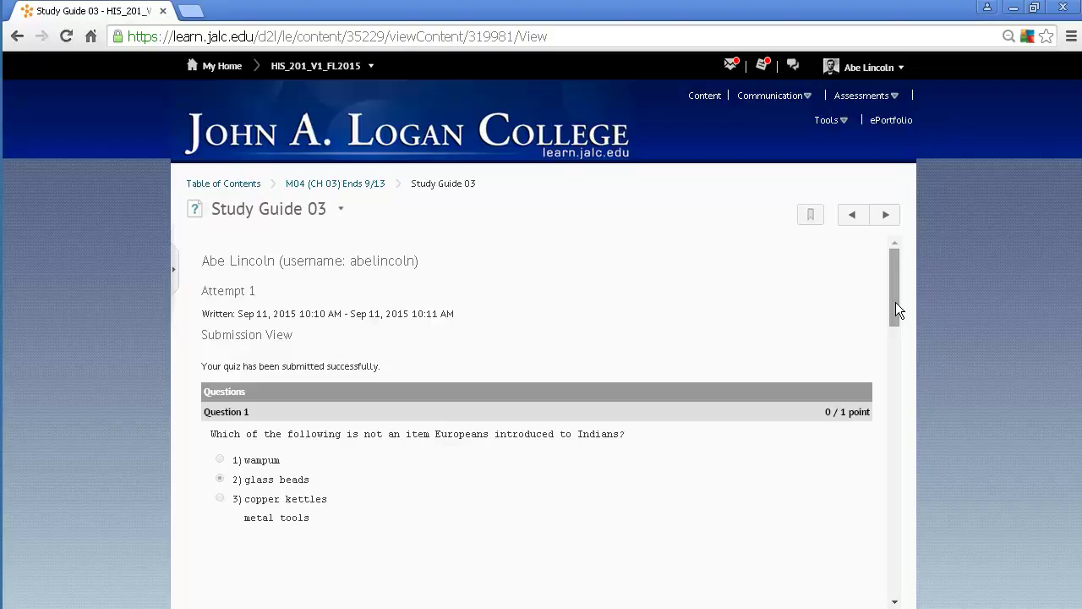
left_click_drag(896, 507, 894, 599)
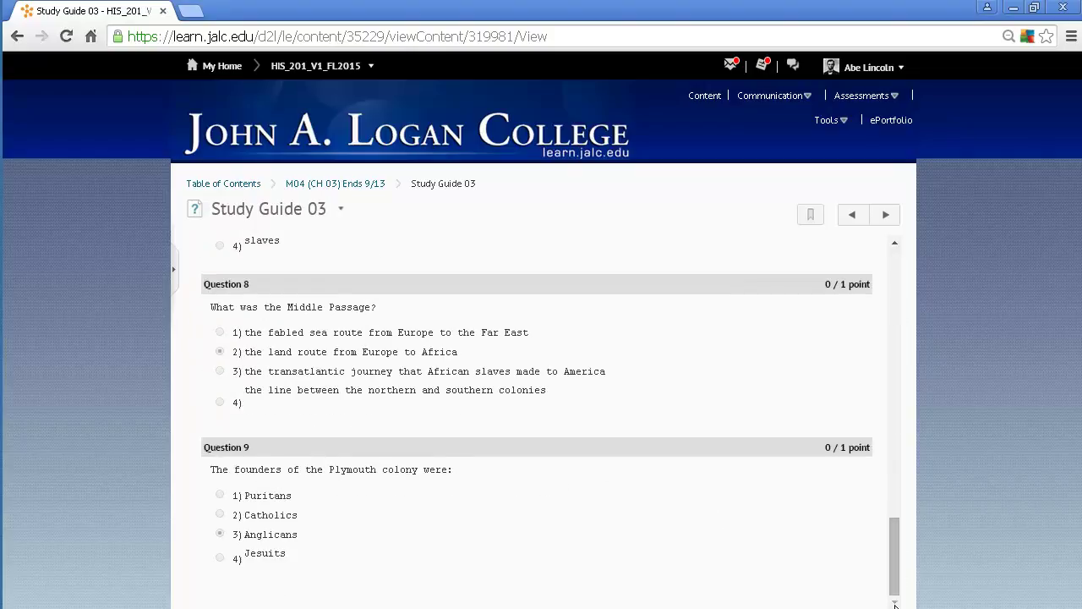
- Follow the M04 (CH 03) Ends 9/13 breadcrumb back to the module page
left_click(338, 186)
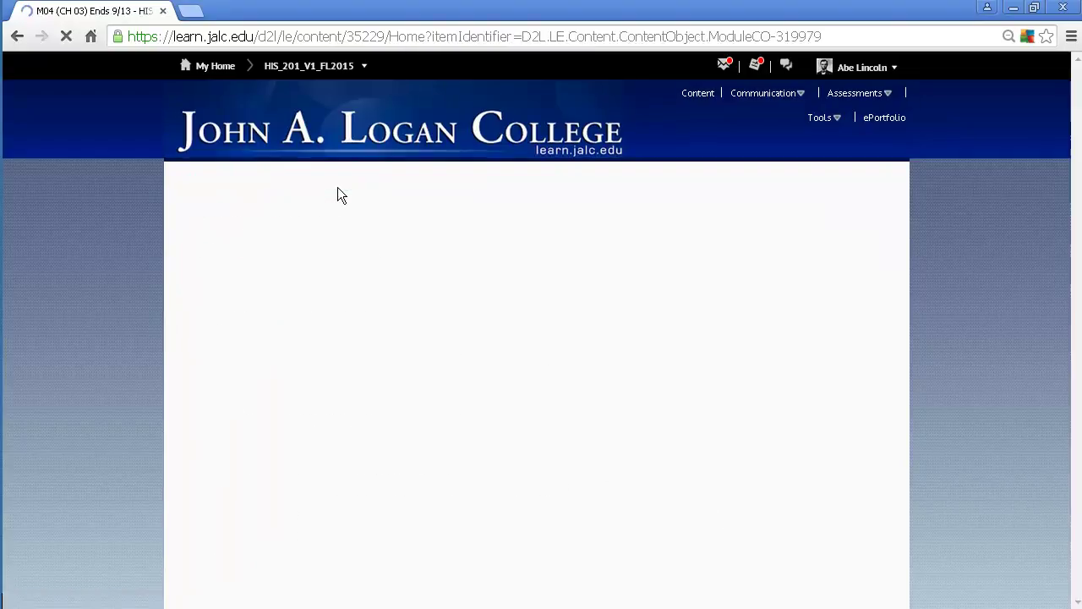